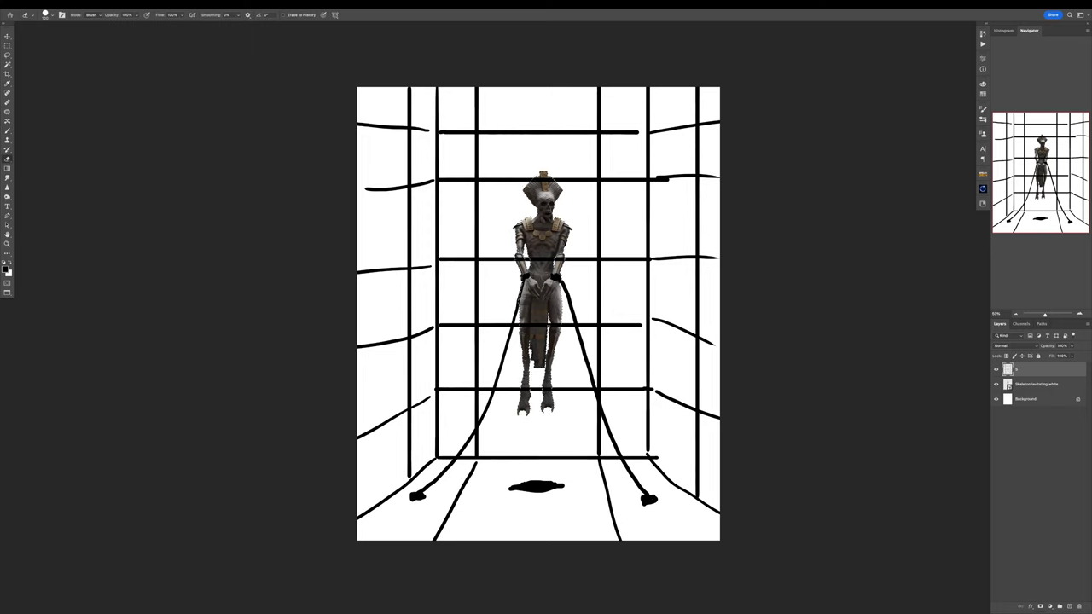
Step: Add a teal Solid Color fill layer and hide it
{"action": "left_click", "coordinate": [798, 183]}
{"action": "key", "text": "Return"}
{"action": "left_click", "coordinate": [996, 398]}
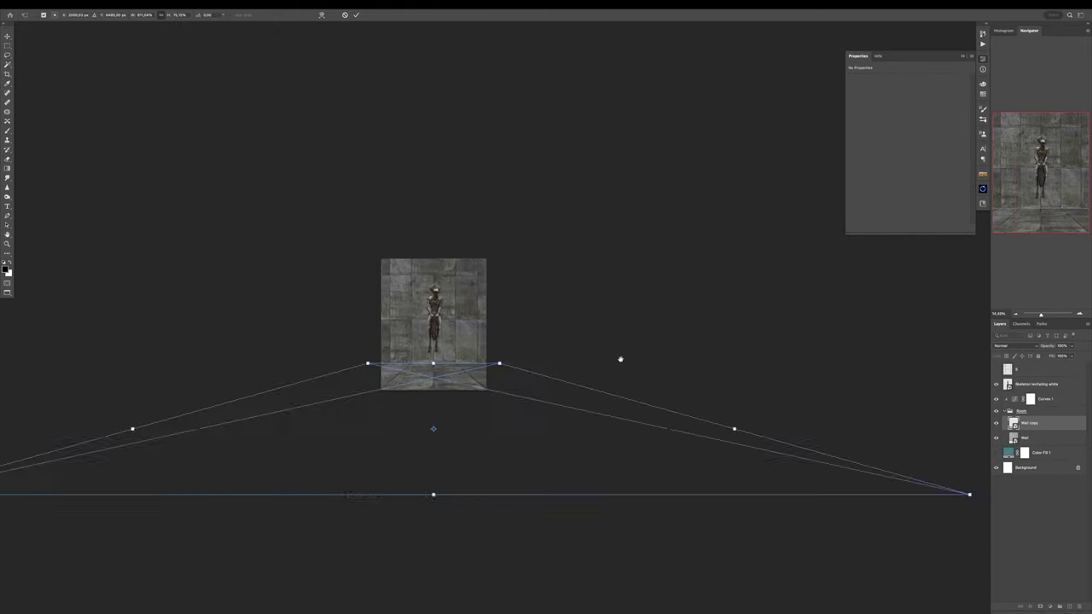
Step: Distort a copy of the wall texture into a perspective floor
{"action": "left_click_drag", "start_coordinate": [215, 326], "coordinate": [343, 260]}
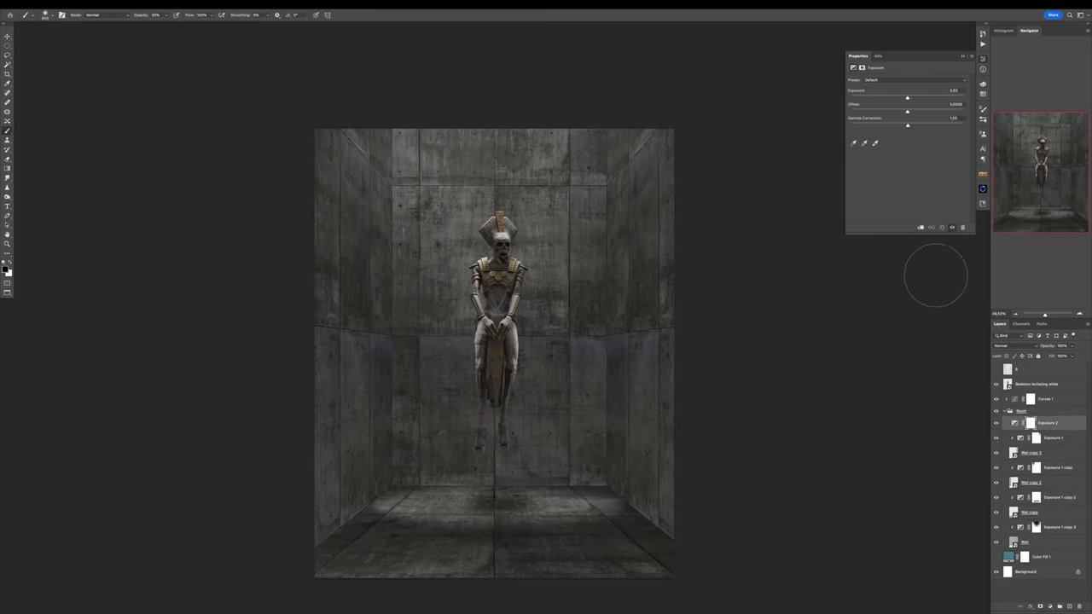
Step: Invert the Exposure 2 mask to hide its darkening
{"action": "key", "text": "ctrl+i"}
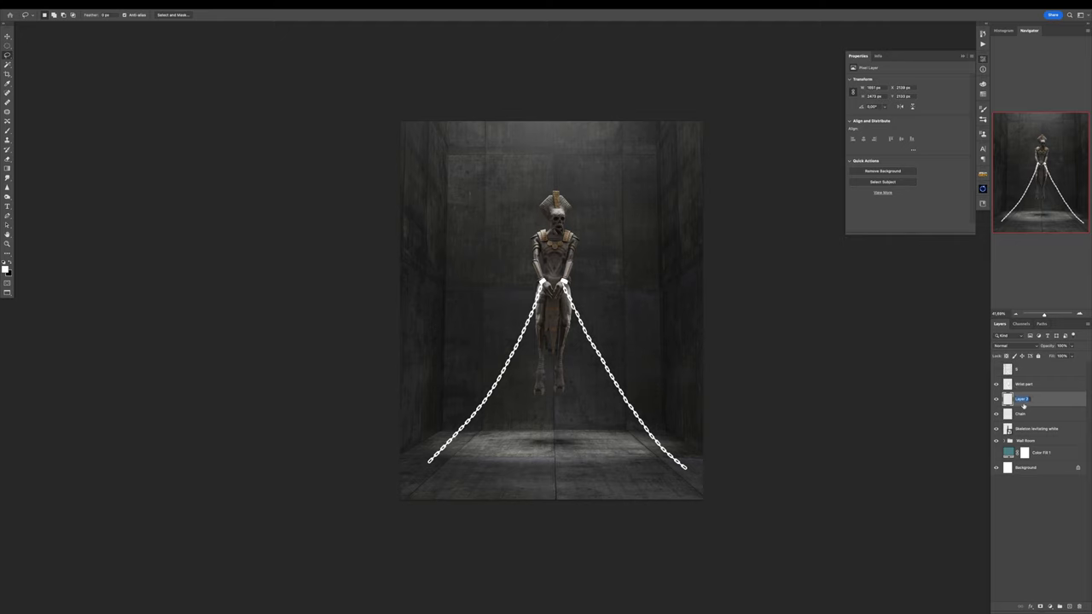
Step: Select the Chain Right layer and put its free transform into Warp mode
{"action": "left_click", "coordinate": [1024, 399]}
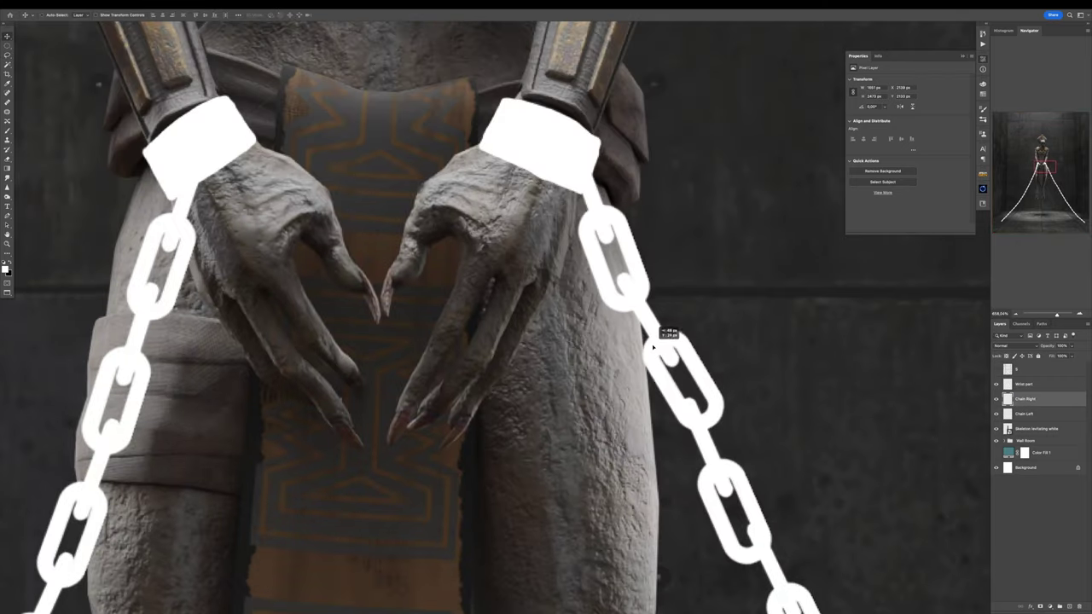
{"action": "key", "text": "ctrl+t"}
{"action": "right_click", "coordinate": [715, 466]}
{"action": "left_click", "coordinate": [724, 486]}
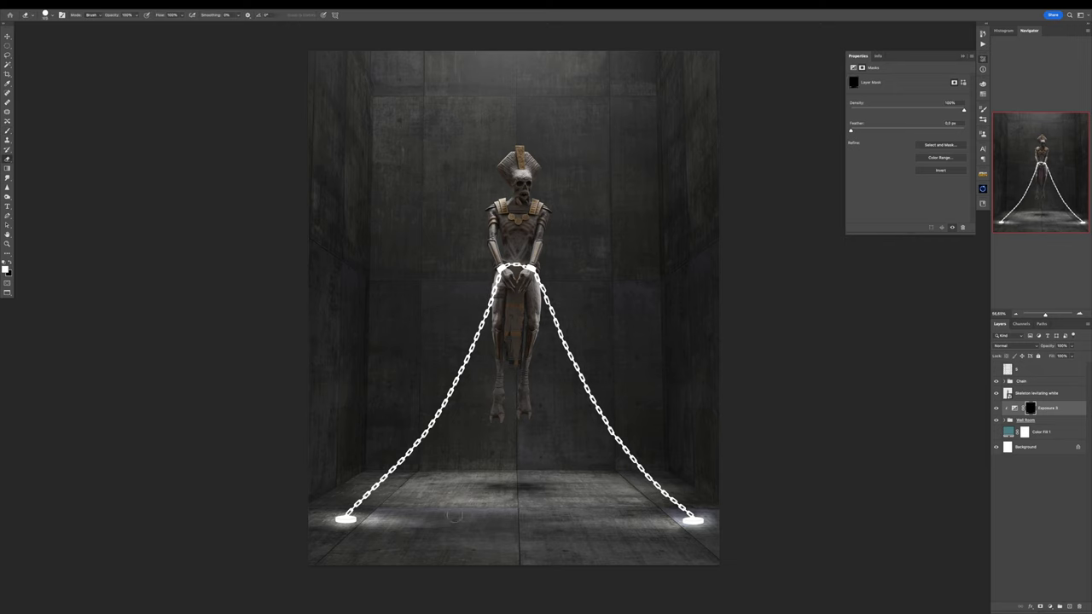
Step: Paint the floor glow on the Exposure 3 mask around the chain bases, undoing one stroke
{"action": "left_click_drag", "start_coordinate": [454, 516], "coordinate": [480, 463]}
{"action": "key", "text": "ctrl+shift+z"}
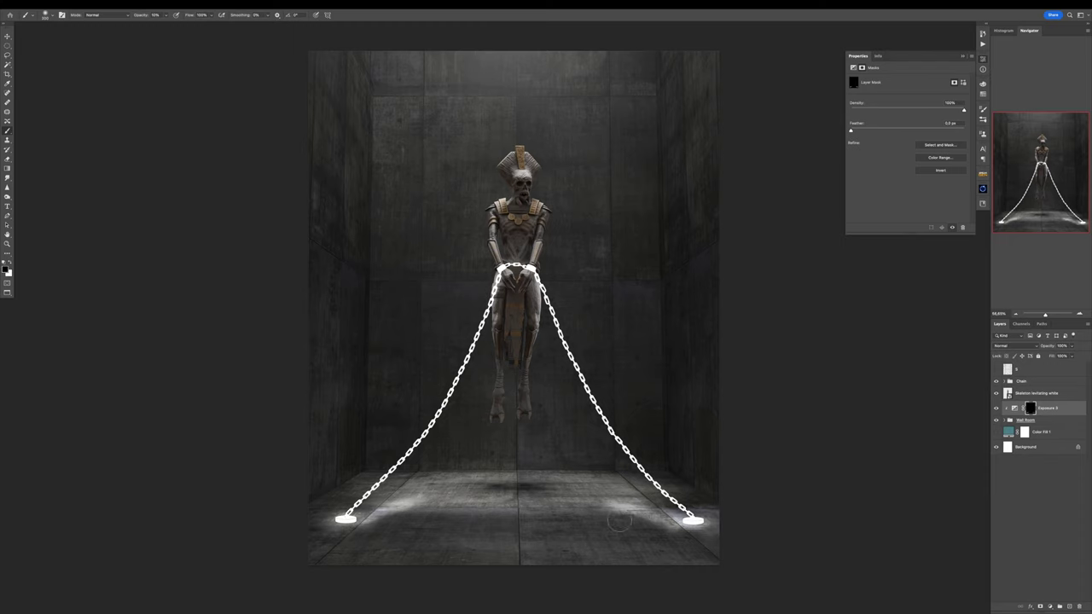
{"action": "scroll", "coordinate": [512, 504], "scroll_direction": "down", "scroll_amount": 5}
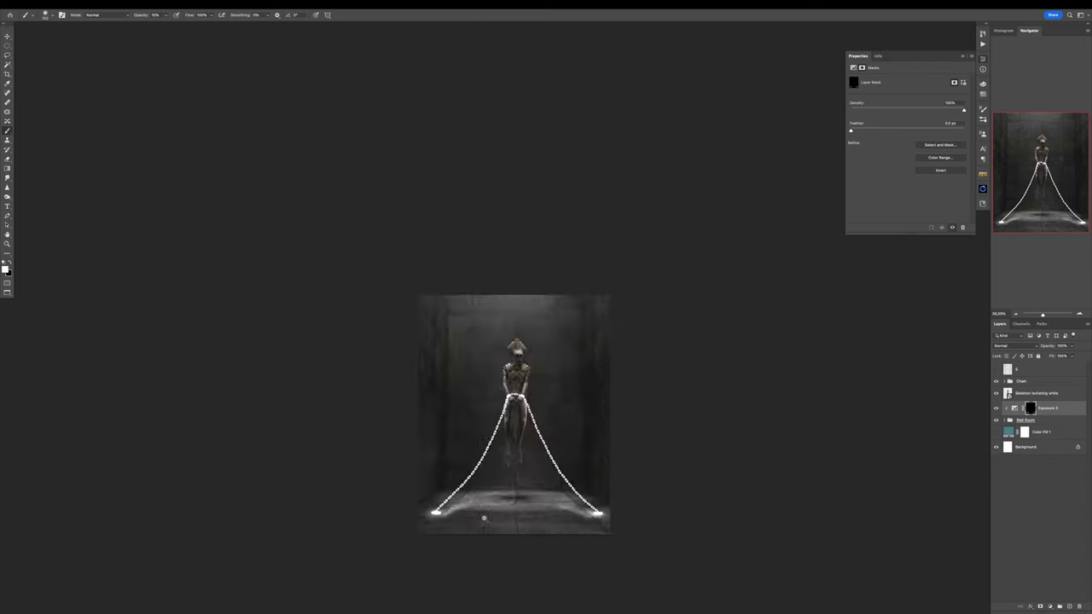
{"action": "scroll", "coordinate": [460, 461], "scroll_direction": "up", "scroll_amount": 8}
Step: Warp the left floor glow into a wider ellipse lying flat on the floor
{"action": "mouse_move", "coordinate": [545, 498]}
{"action": "left_mouse_down"}
{"action": "mouse_move", "coordinate": [560, 485]}
{"action": "mouse_move", "coordinate": [545, 499]}
{"action": "left_mouse_up"}
{"action": "left_click_drag", "start_coordinate": [412, 522], "coordinate": [394, 522]}
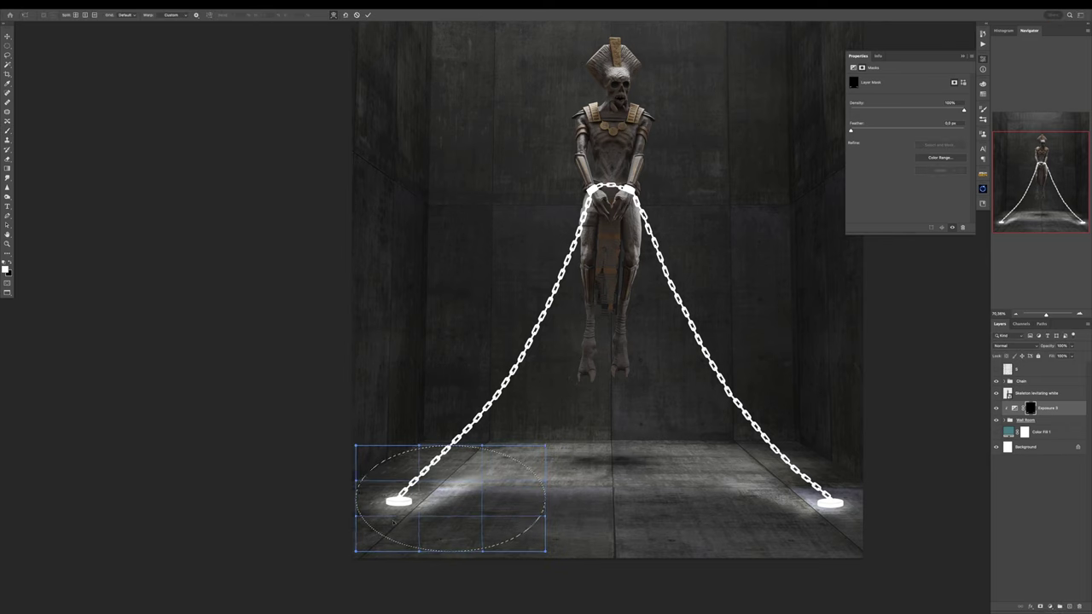
{"action": "left_click_drag", "start_coordinate": [480, 484], "coordinate": [493, 481]}
{"action": "left_click_drag", "start_coordinate": [376, 491], "coordinate": [394, 508]}
{"action": "key", "text": "Return"}
{"action": "scroll", "coordinate": [517, 442], "scroll_direction": "down", "scroll_amount": 5}
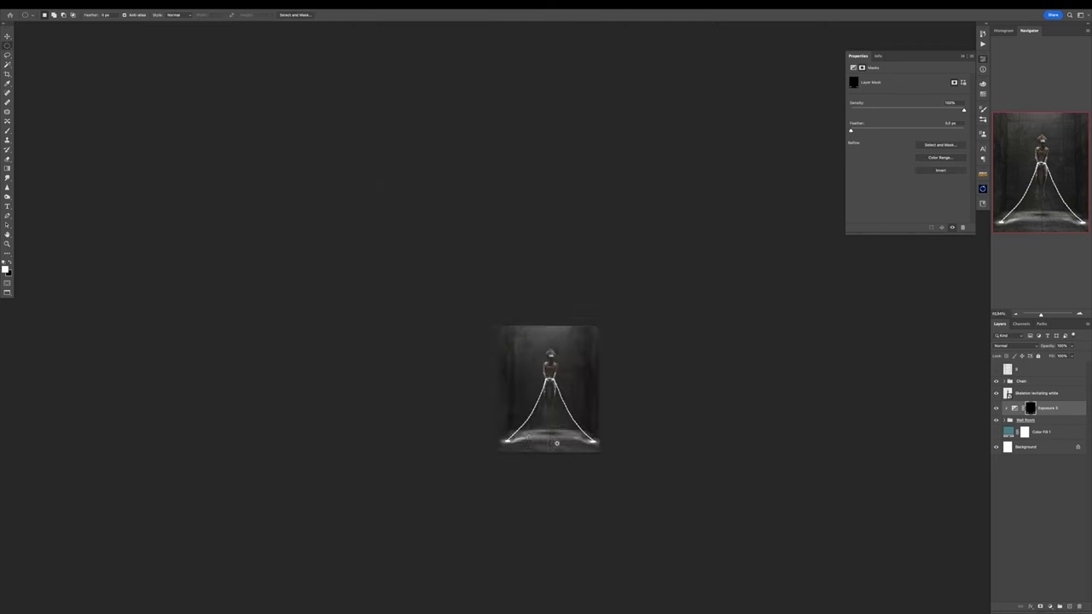
{"action": "scroll", "coordinate": [517, 441], "scroll_direction": "up", "scroll_amount": 5}
{"action": "scroll", "coordinate": [517, 442], "scroll_direction": "down", "scroll_amount": 2}
{"action": "scroll", "coordinate": [517, 441], "scroll_direction": "up", "scroll_amount": 2}
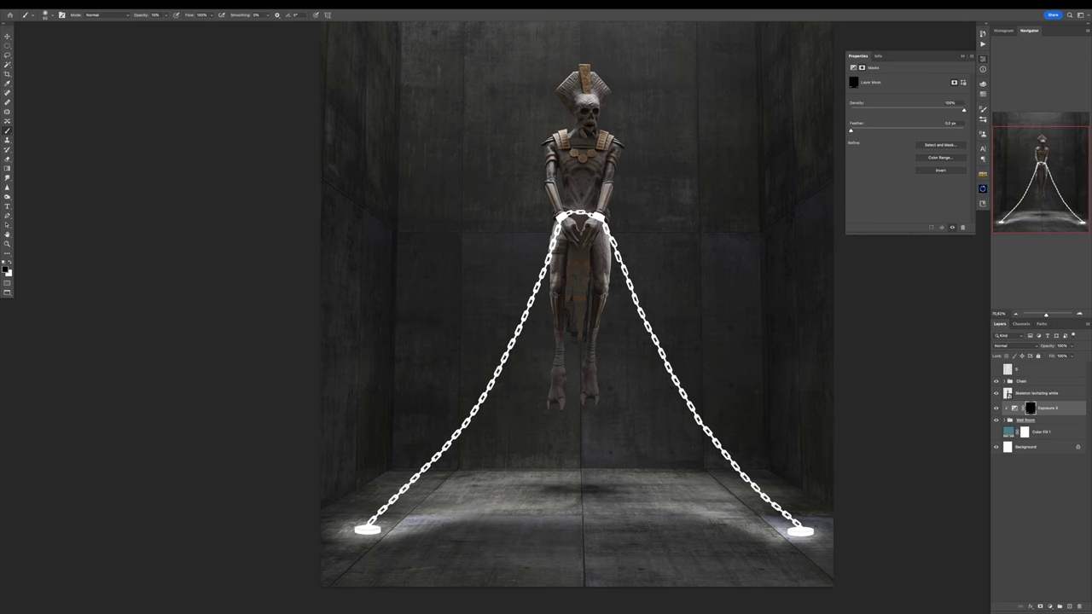
Step: Select the skeleton layer and zoom in on the figure
{"action": "left_click", "coordinate": [1037, 394]}
{"action": "key", "text": "ctrl+minus"}
{"action": "key", "text": "ctrl+plus"}
{"action": "key", "text": "ctrl+plus"}
{"action": "key", "text": "ctrl+plus"}
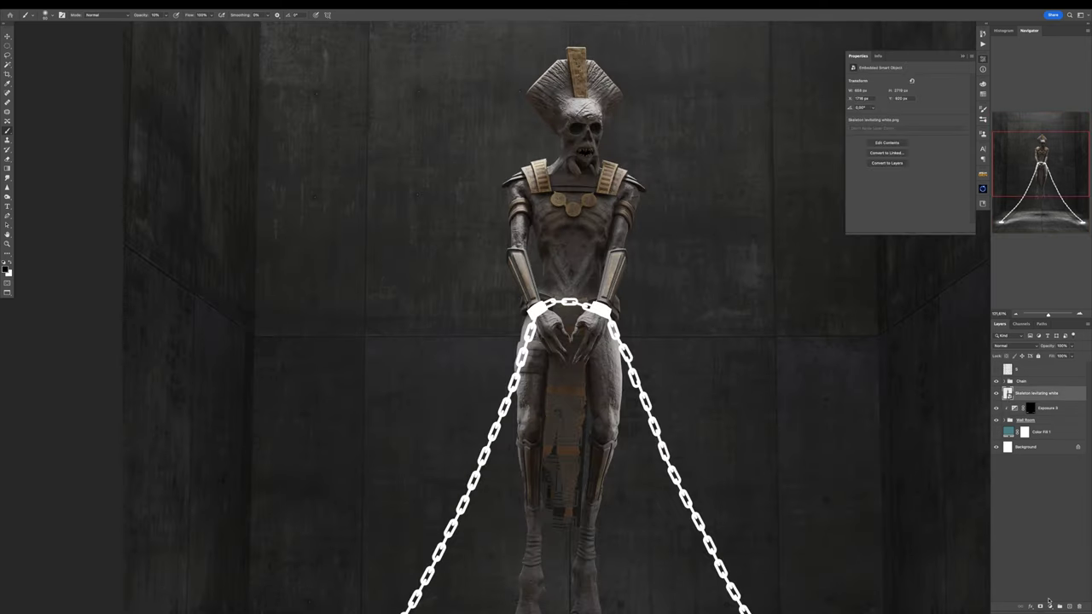
Step: Add an Exposure adjustment clipped to the skeleton, with an inverted mask and 40% brush
{"action": "left_click", "coordinate": [1049, 603]}
{"action": "key", "text": "alt+ctrl+g"}
{"action": "key", "text": "ctrl+i"}
{"action": "key", "text": "4"}
{"action": "scroll", "coordinate": [487, 362], "scroll_direction": "up", "scroll_amount": 1}
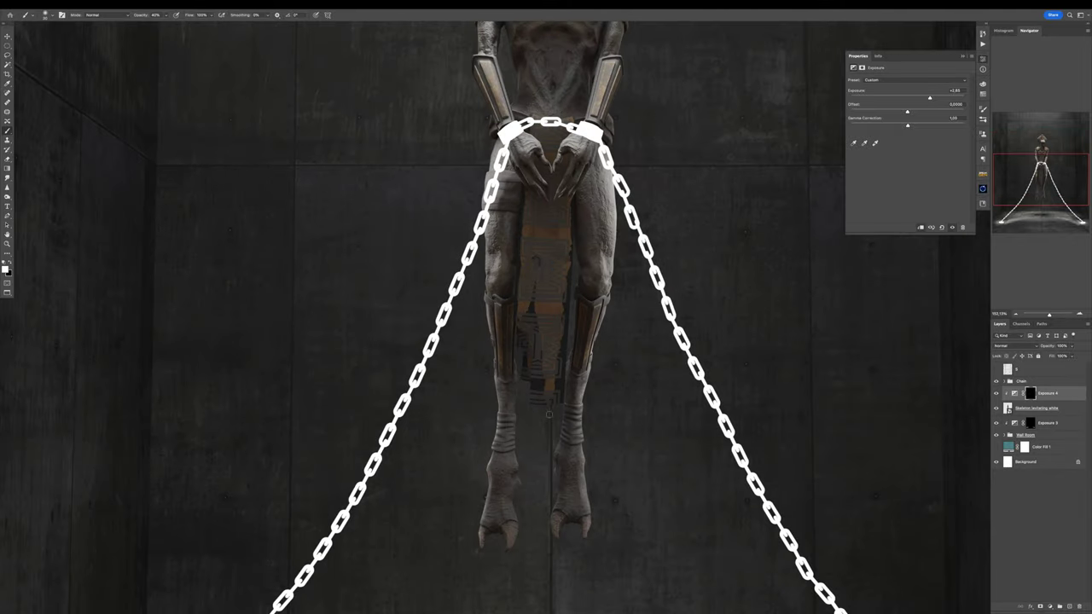
{"action": "scroll", "coordinate": [559, 317], "scroll_direction": "up", "scroll_amount": 2}
Step: Paint exposure highlights onto the skeleton's right leg, feet and belly
{"action": "left_click_drag", "start_coordinate": [611, 293], "coordinate": [606, 386]}
{"action": "scroll", "coordinate": [546, 341], "scroll_direction": "up", "scroll_amount": 9}
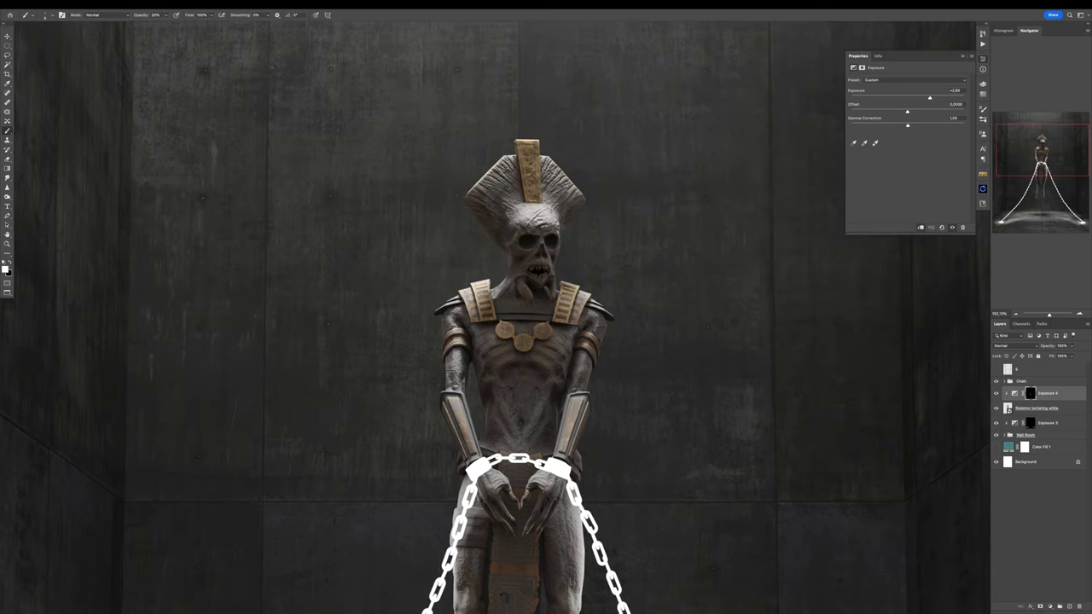
{"action": "scroll", "coordinate": [450, 346], "scroll_direction": "up", "scroll_amount": 2}
{"action": "scroll", "coordinate": [473, 611], "scroll_direction": "up", "scroll_amount": 3}
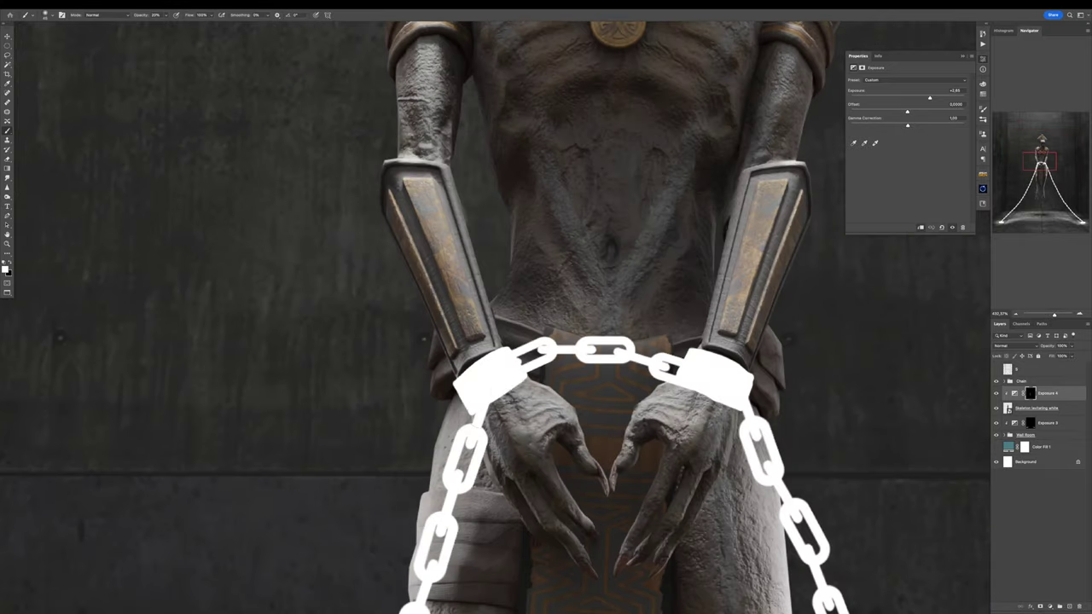
{"action": "left_click_drag", "start_coordinate": [512, 333], "coordinate": [665, 341]}
{"action": "left_click_drag", "start_coordinate": [529, 375], "coordinate": [682, 341]}
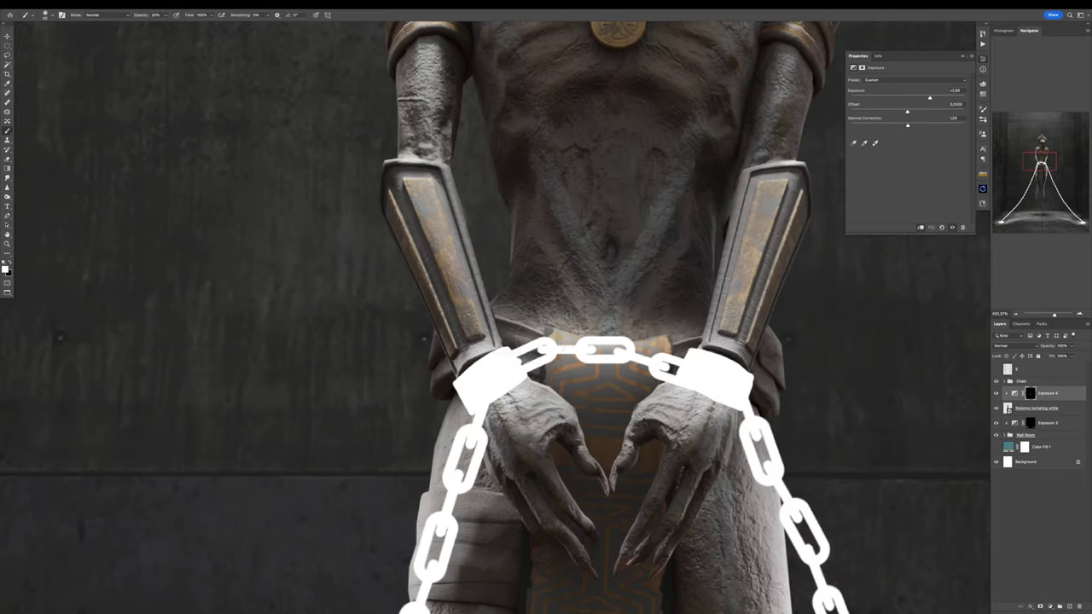
{"action": "key", "text": "ctrl+0"}
Step: Add a cyan Solid Color fill layer
{"action": "left_click", "coordinate": [1051, 606]}
{"action": "left_click", "coordinate": [1058, 442]}
{"action": "left_click", "coordinate": [902, 137]}
Step: Clip the cyan fill to the chains and shift its colour slightly greener
{"action": "key", "text": "ctrl+alt+g"}
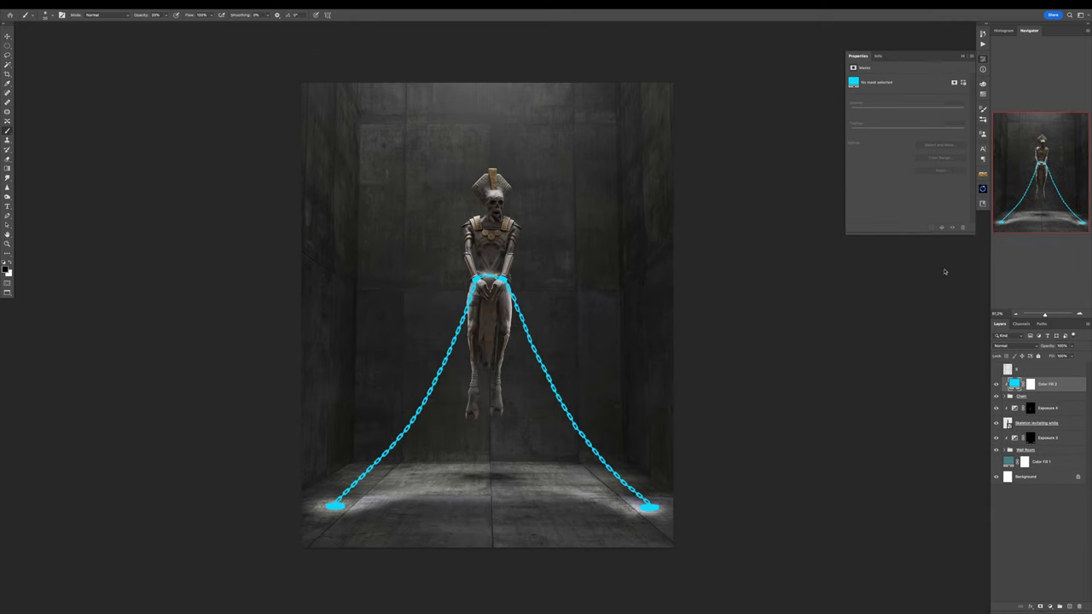
{"action": "double_click", "coordinate": [1014, 384]}
{"action": "left_click", "coordinate": [791, 140]}
{"action": "left_click", "coordinate": [845, 184]}
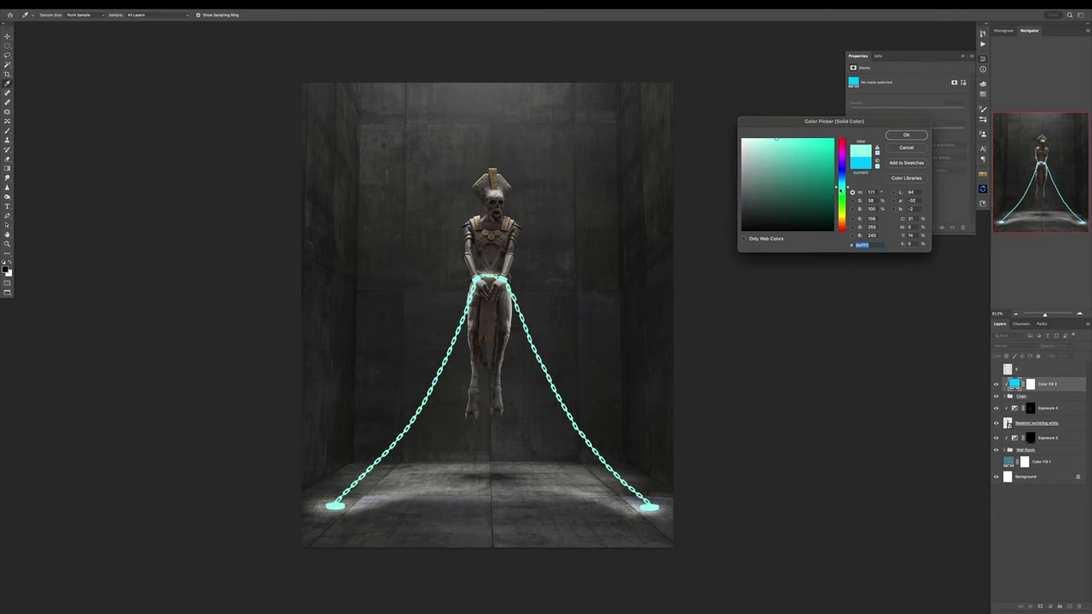
{"action": "left_click", "coordinate": [906, 134]}
Step: Give the chains an Outer Glow, add a new layer, and blend the cyan fill with Blend If
{"action": "double_click", "coordinate": [1063, 389]}
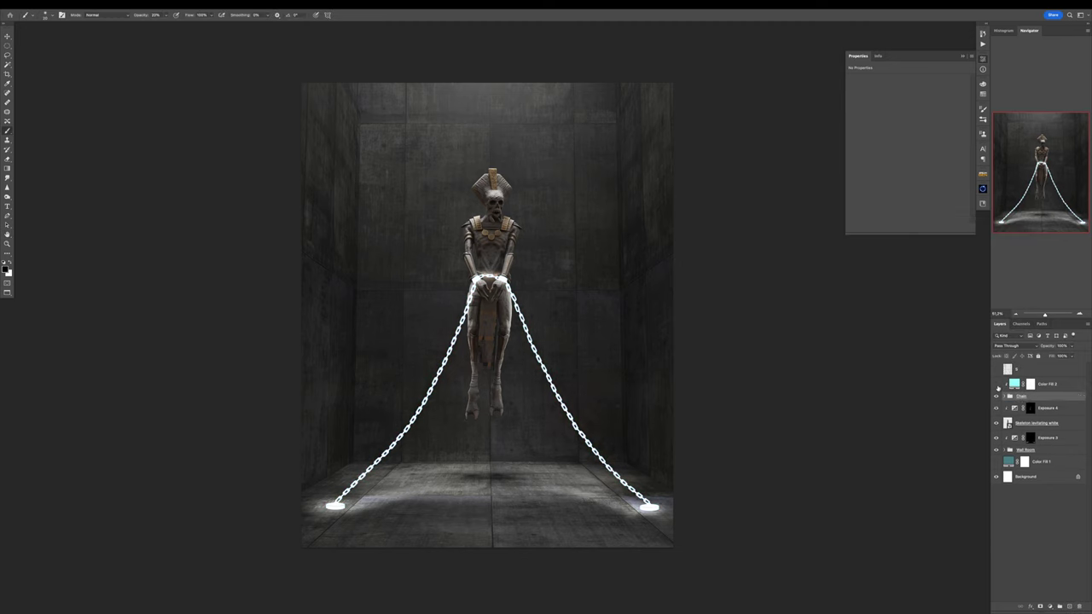
{"action": "key", "text": "ctrl+alt+shift+n"}
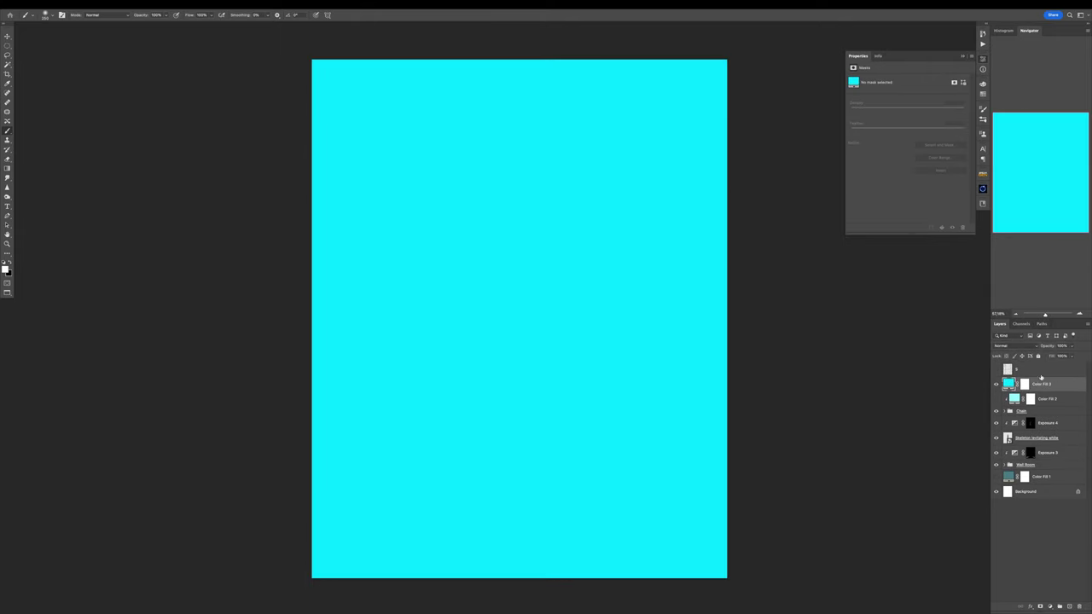
{"action": "left_click_drag", "start_coordinate": [835, 364], "coordinate": [858, 365]}
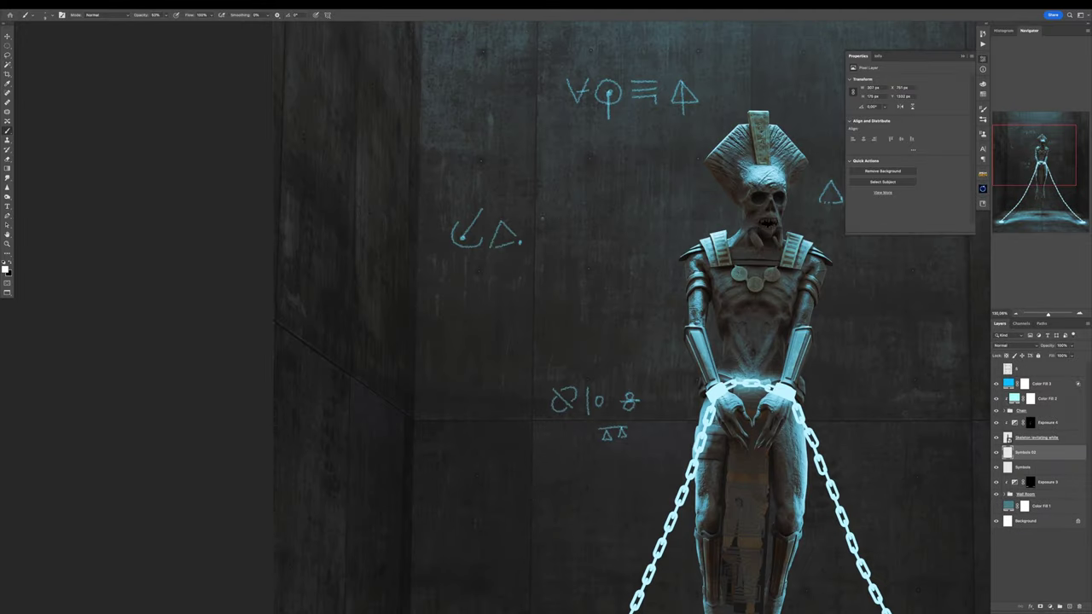
Step: Move and slant the Symbols layer onto the left wall's perspective
{"action": "key", "text": "ctrl+t"}
{"action": "left_click_drag", "start_coordinate": [520, 233], "coordinate": [355, 202]}
{"action": "left_click_drag", "start_coordinate": [426, 202], "coordinate": [396, 256]}
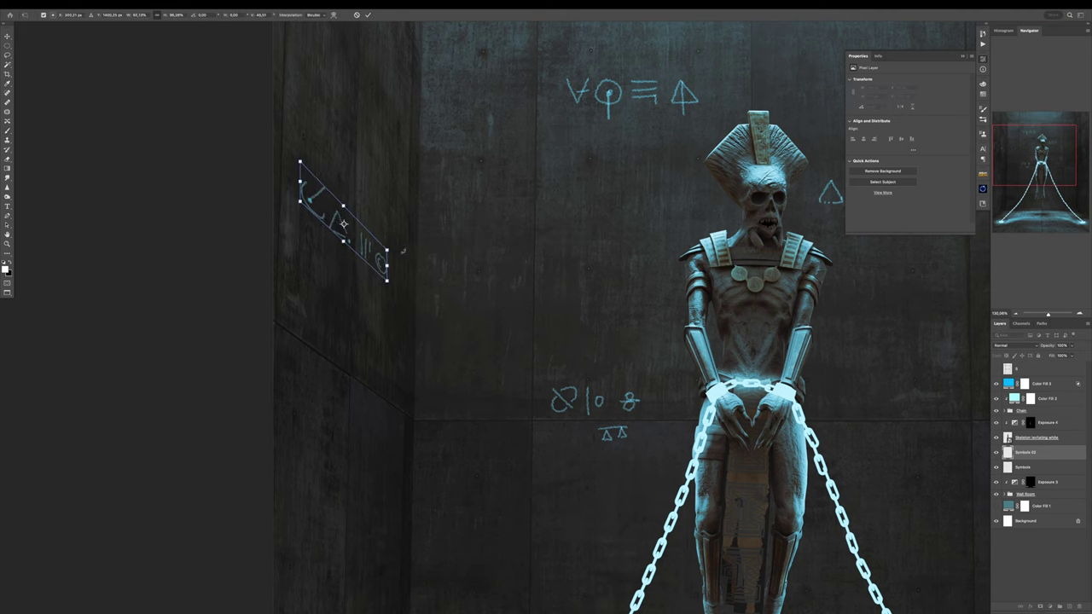
{"action": "key", "text": "Return"}
{"action": "key", "text": "ctrl+0"}
Step: Create a new layer and rotate and skew the symbols further onto the left wall
{"action": "key", "text": "ctrl+shift+alt+n"}
{"action": "scroll", "coordinate": [495, 432], "scroll_direction": "up", "scroll_amount": 5}
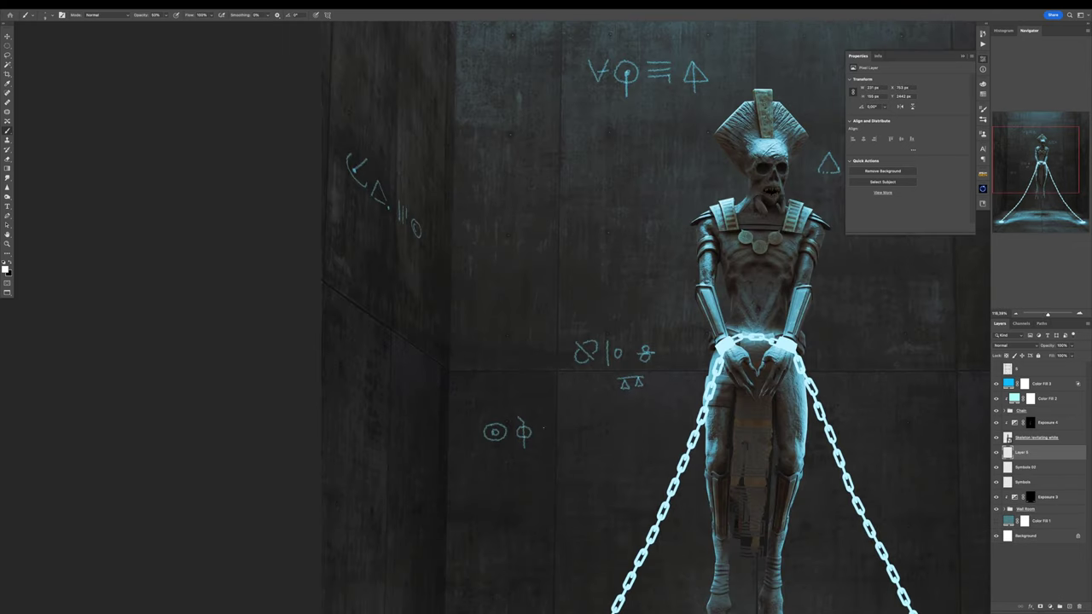
{"action": "key", "text": "ctrl+t"}
{"action": "mouse_move", "coordinate": [524, 432]}
{"action": "left_mouse_down"}
{"action": "mouse_move", "coordinate": [401, 409]}
{"action": "mouse_move", "coordinate": [353, 463]}
{"action": "left_mouse_up"}
{"action": "scroll", "coordinate": [393, 427], "scroll_direction": "down", "scroll_amount": 3}
{"action": "left_click_drag", "start_coordinate": [446, 368], "coordinate": [449, 345]}
{"action": "key", "text": "Return"}
Step: Draw a chalk circle beside the left wall symbols
{"action": "scroll", "coordinate": [443, 348], "scroll_direction": "up", "scroll_amount": 5}
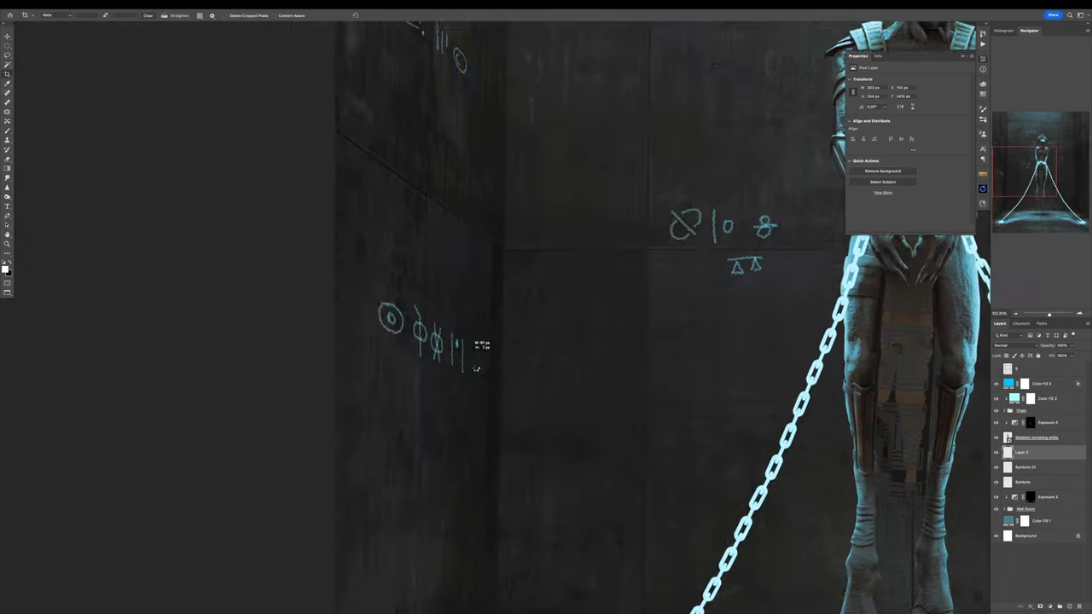
{"action": "key", "text": "ctrl+0"}
{"action": "scroll", "coordinate": [329, 407], "scroll_direction": "up", "scroll_amount": 3}
{"action": "left_click_drag", "start_coordinate": [533, 262], "coordinate": [546, 261]}
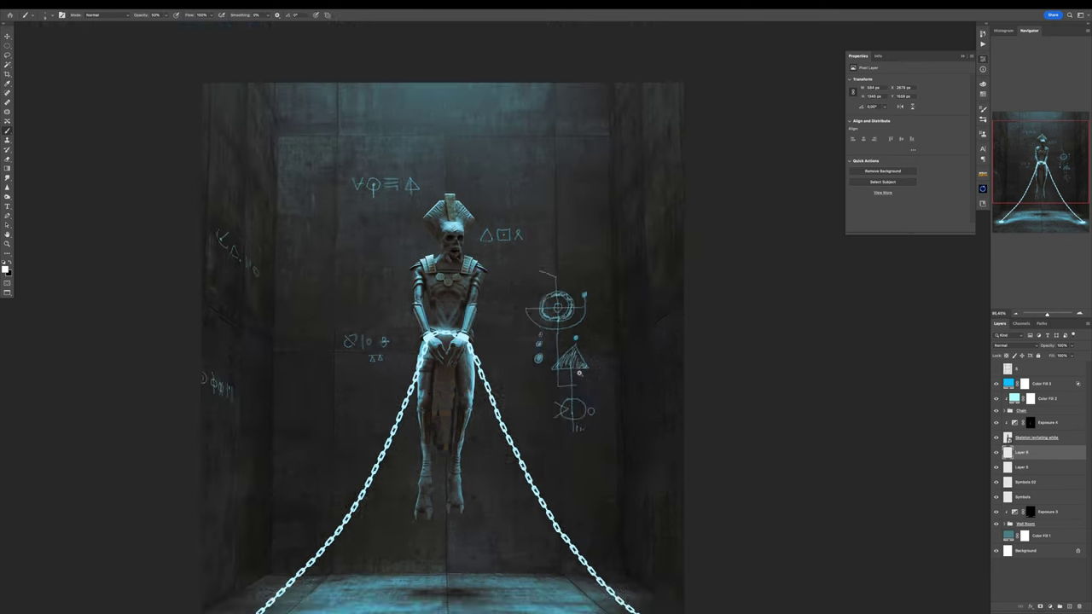
Step: Skew the new symbols into the right wall's perspective and fade the Symbols 02 layer
{"action": "key", "text": "ctrl+t"}
{"action": "mouse_move", "coordinate": [560, 312]}
{"action": "left_mouse_down"}
{"action": "mouse_move", "coordinate": [646, 316]}
{"action": "mouse_move", "coordinate": [626, 302]}
{"action": "left_mouse_up"}
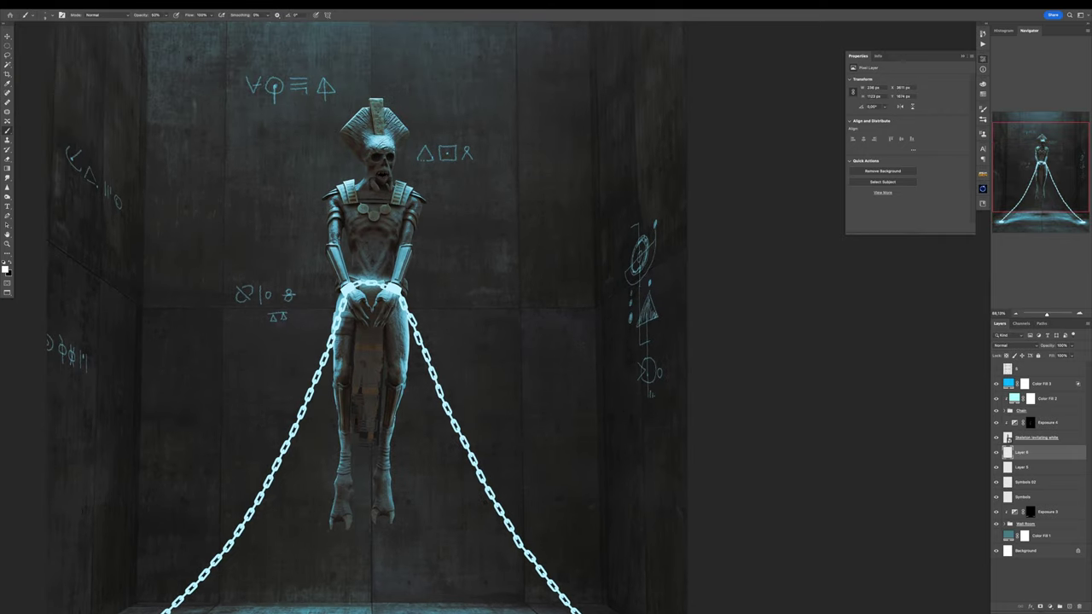
{"action": "key", "text": "alt+bracketleft"}
{"action": "key", "text": "alt+bracketleft"}
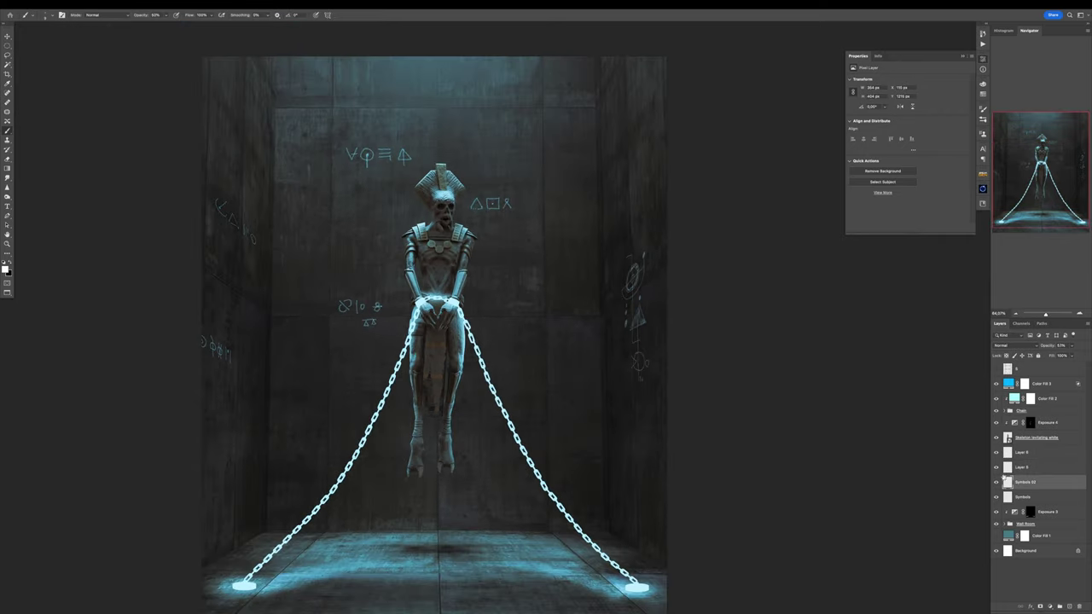
{"action": "key", "text": "alt+bracketleft"}
Step: Nudge the Symbols layer down and brush a small symbol on a new layer below the figure
{"action": "key", "text": "v"}
{"action": "left_click_drag", "start_coordinate": [470, 384], "coordinate": [470, 394]}
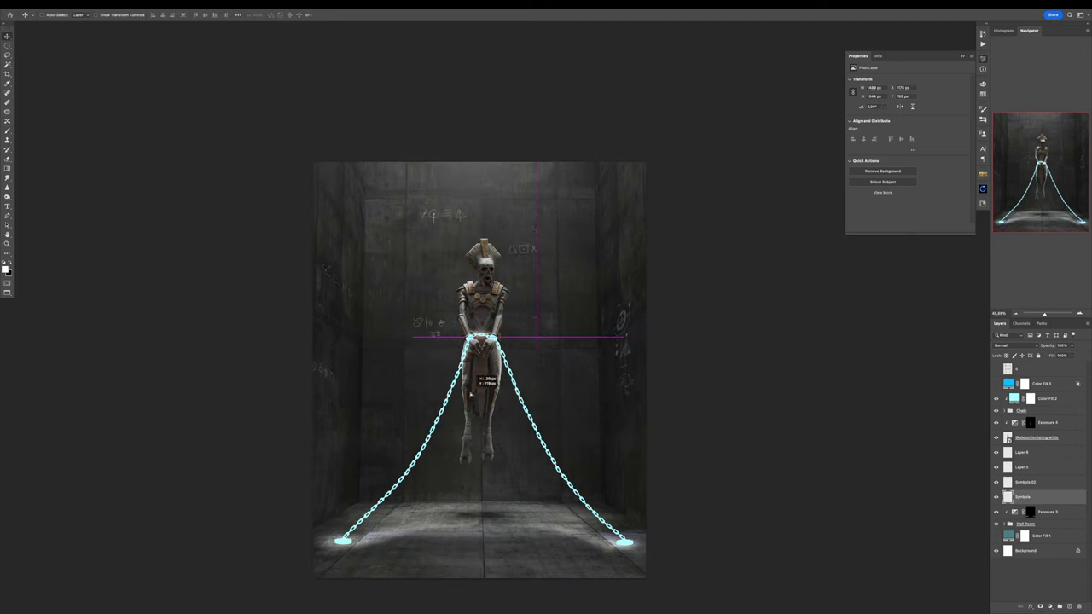
{"action": "key", "text": "ctrl+shift+alt+n"}
{"action": "key", "text": "ctrl+1"}
{"action": "key", "text": "b"}
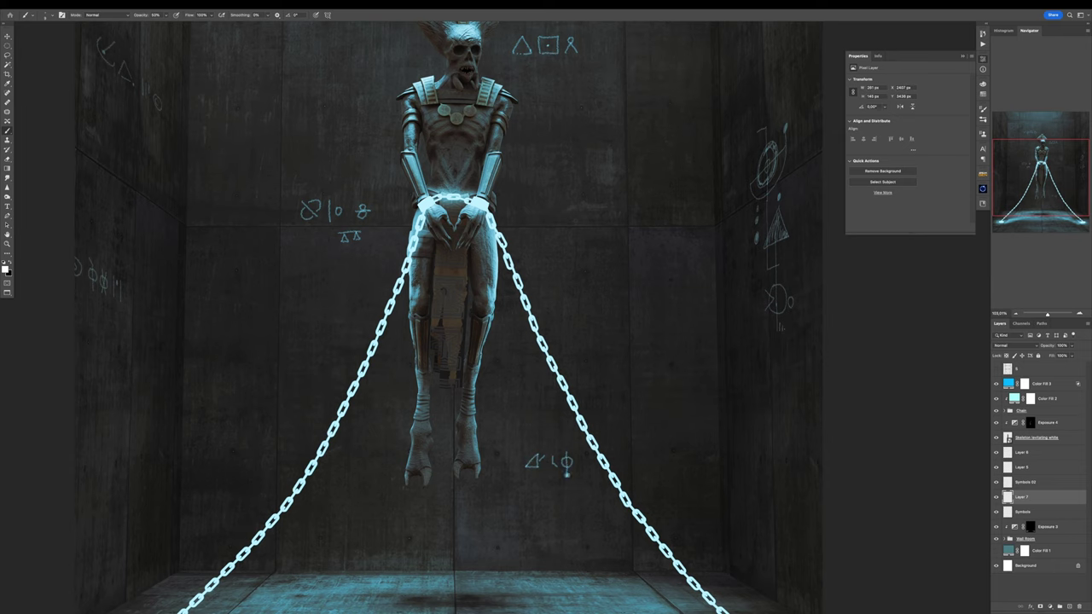
{"action": "scroll", "coordinate": [554, 493], "scroll_direction": "down", "scroll_amount": 5}
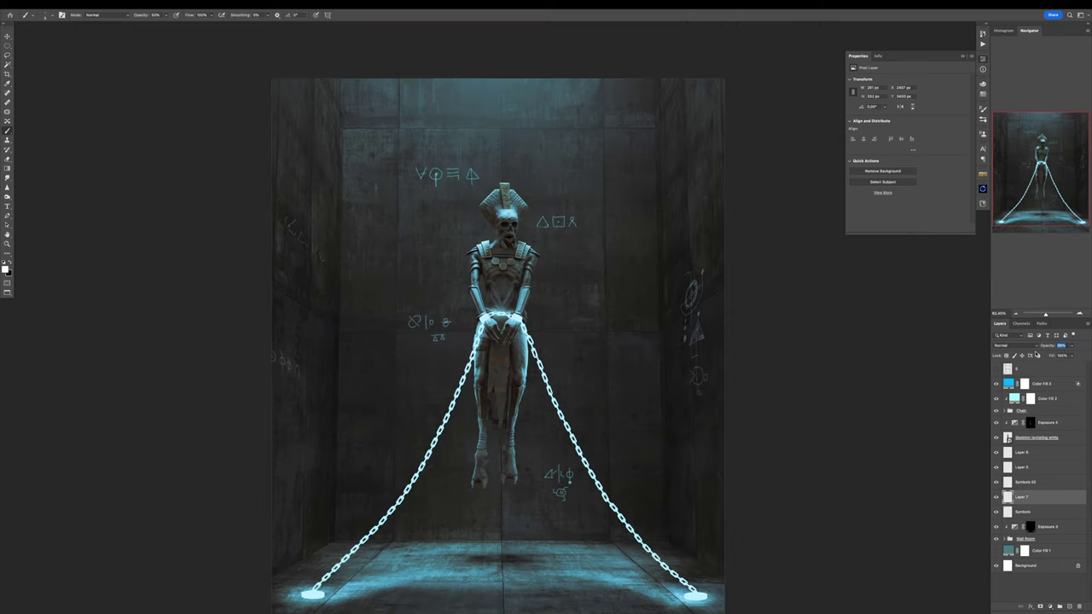
Step: Add a layer mask to the Symbols layer and start the Omiic glow generator
{"action": "left_click", "coordinate": [1003, 510]}
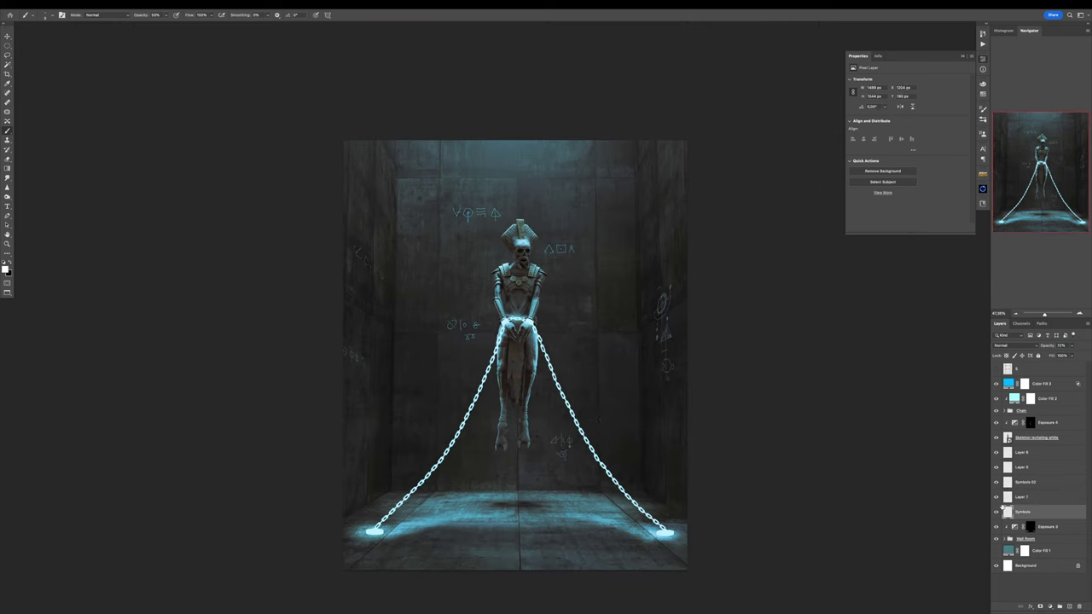
{"action": "key", "text": "ctrl+1"}
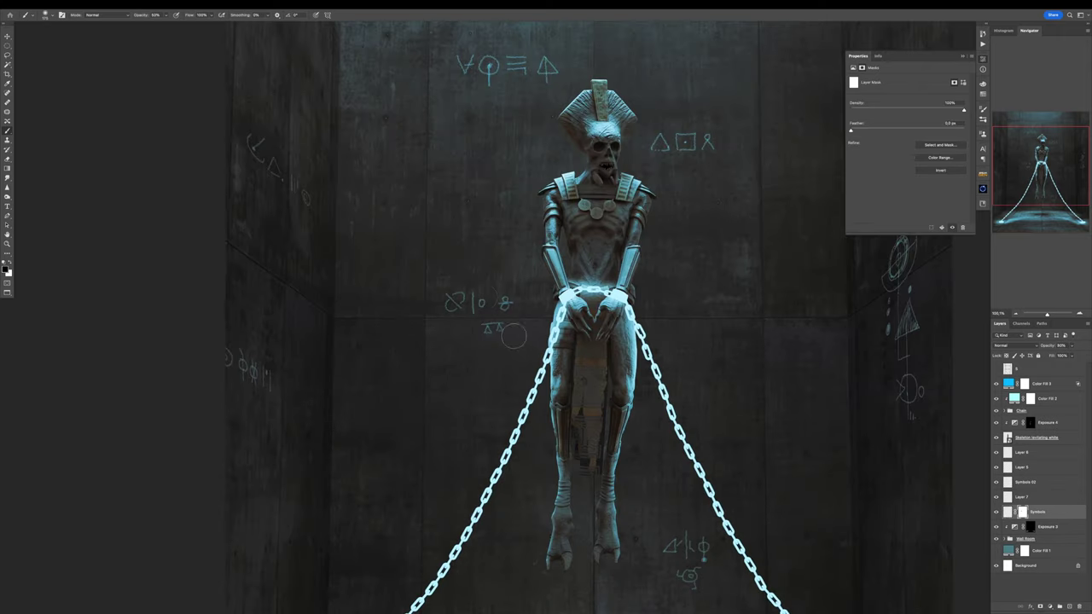
{"action": "scroll", "coordinate": [631, 393], "scroll_direction": "down", "scroll_amount": 3}
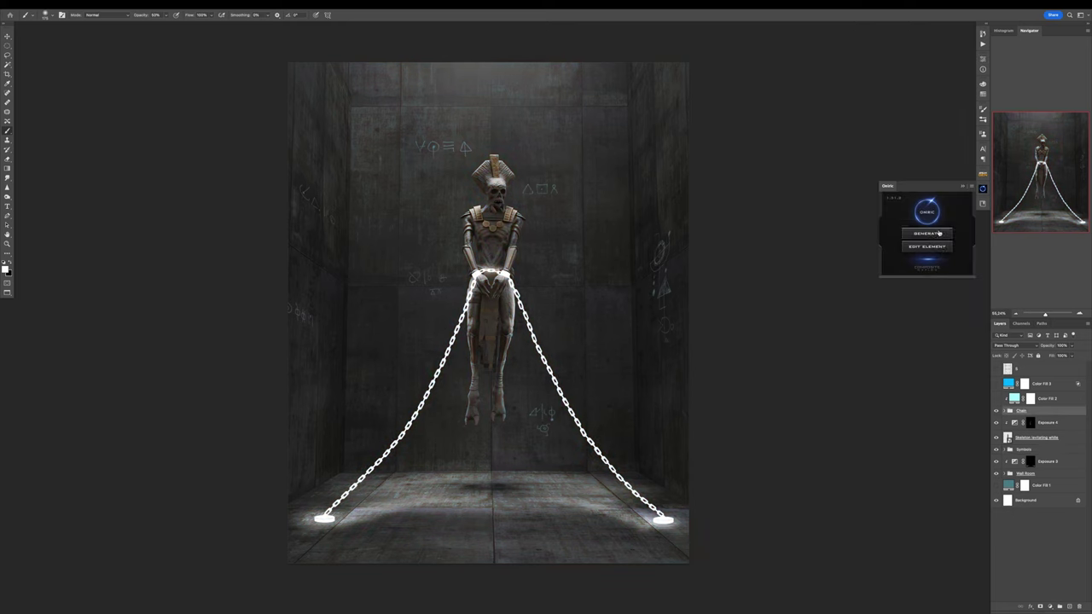
{"action": "left_click", "coordinate": [940, 233]}
Step: Generate a colorized chain glow in Omiic and save it as a layer
{"action": "left_click", "coordinate": [1005, 240]}
{"action": "left_click", "coordinate": [1006, 240]}
{"action": "left_click", "coordinate": [1028, 238]}
{"action": "left_click", "coordinate": [1030, 257]}
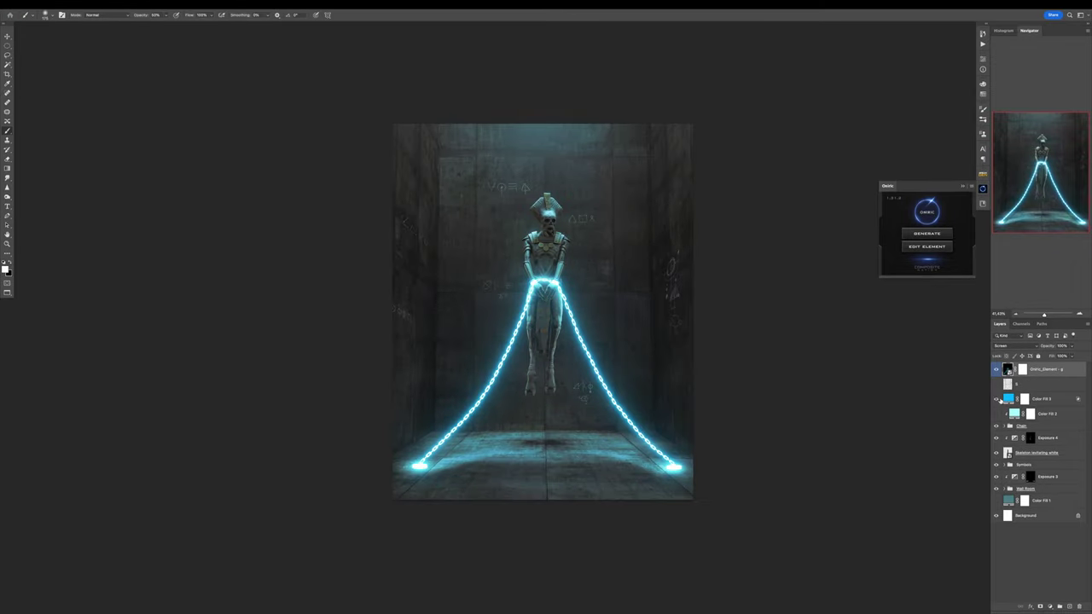
Step: Add a Hue/Saturation adjustment shifting the glow hue to cyan and raising lightness
{"action": "left_click", "coordinate": [1049, 607]}
{"action": "left_click", "coordinate": [1058, 509]}
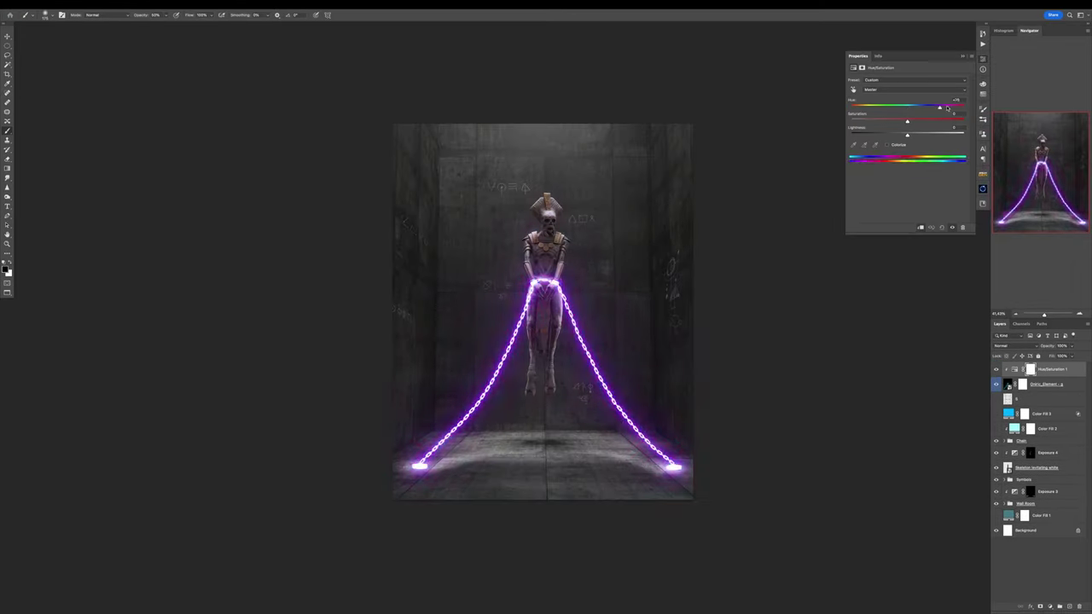
{"action": "left_click_drag", "start_coordinate": [907, 106], "coordinate": [901, 112]}
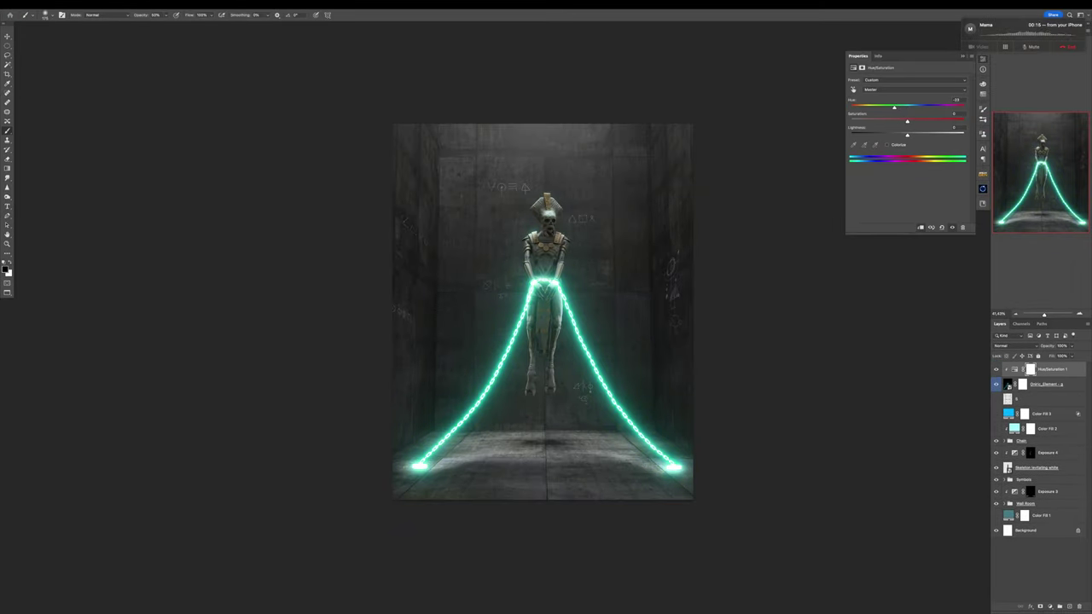
{"action": "left_click_drag", "start_coordinate": [897, 135], "coordinate": [904, 137]}
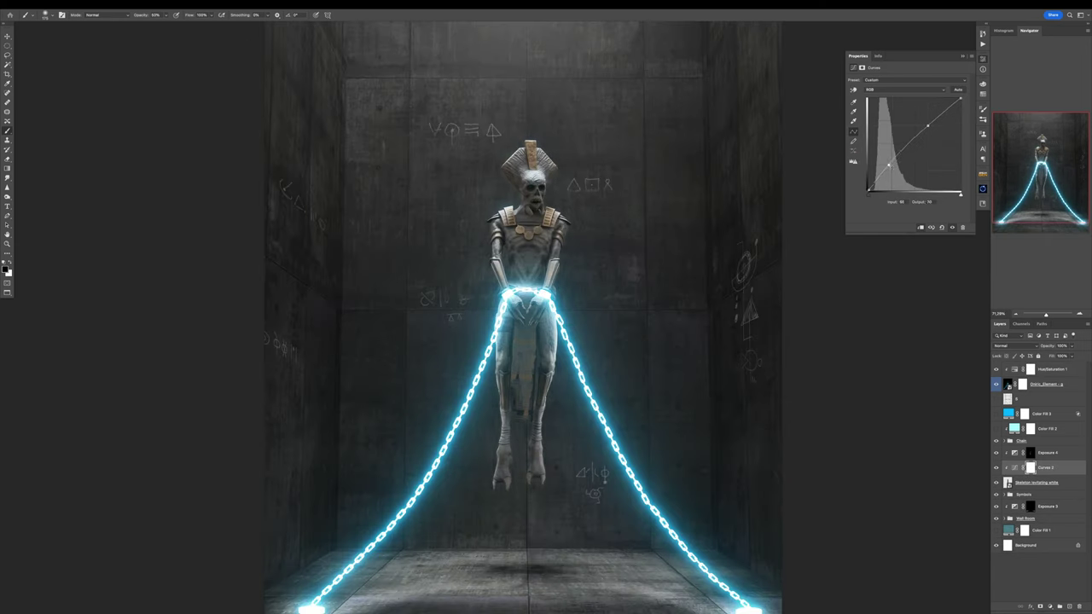
Step: Add a second Hue/Saturation adjustment targeting Yellows and open Color Fill 3's layer style
{"action": "left_click", "coordinate": [1050, 607]}
{"action": "left_click", "coordinate": [1058, 512]}
{"action": "key", "text": "alt+4"}
{"action": "double_click", "coordinate": [1061, 415]}
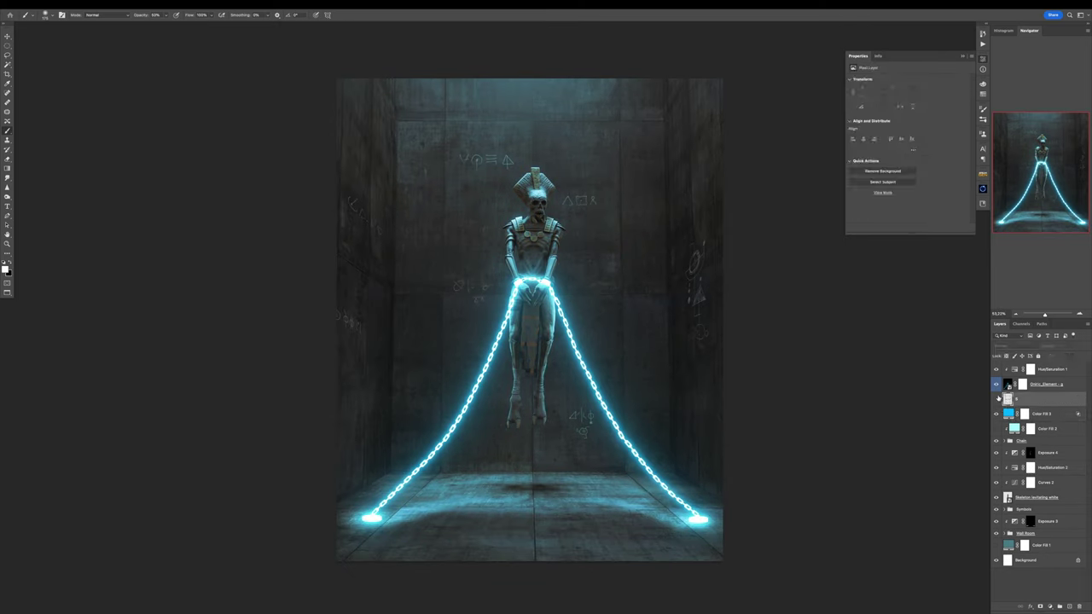
Step: Tune Hue/Saturation 1 to keep the chain glow cyan, and move Group 1 below the Chain group
{"action": "left_click", "coordinate": [1052, 368]}
{"action": "left_click_drag", "start_coordinate": [908, 106], "coordinate": [906, 109]}
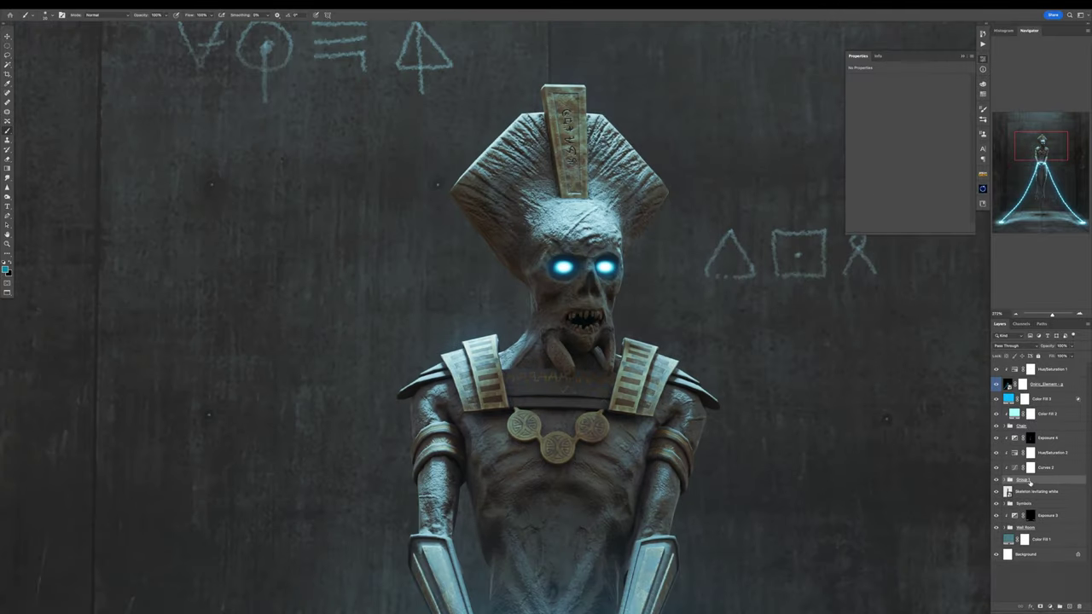
{"action": "left_click_drag", "start_coordinate": [1029, 481], "coordinate": [1024, 439]}
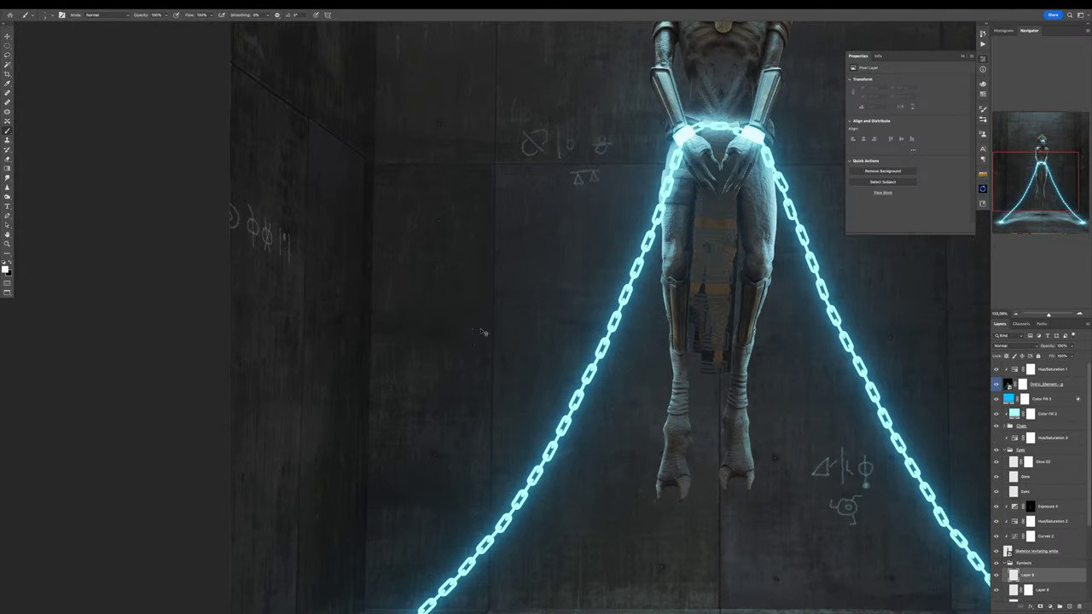
Step: Paint a chalk bracket symbol on the wall, fit the scene in view, and stamp visible layers
{"action": "left_click_drag", "start_coordinate": [450, 324], "coordinate": [474, 397]}
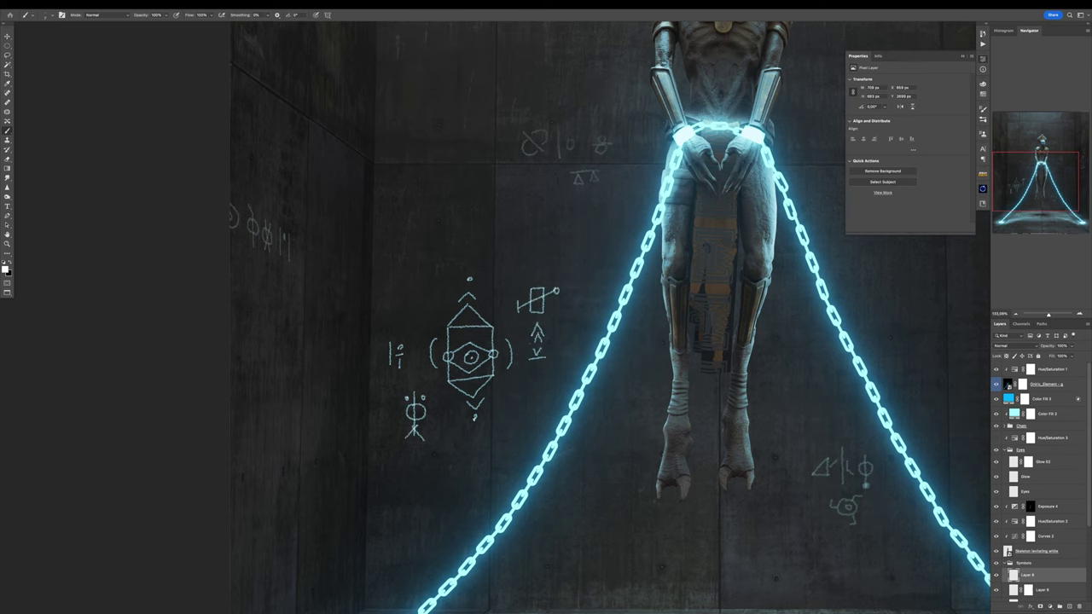
{"action": "key", "text": "ctrl+0"}
{"action": "key", "text": "v"}
{"action": "key", "text": "ctrl+minus"}
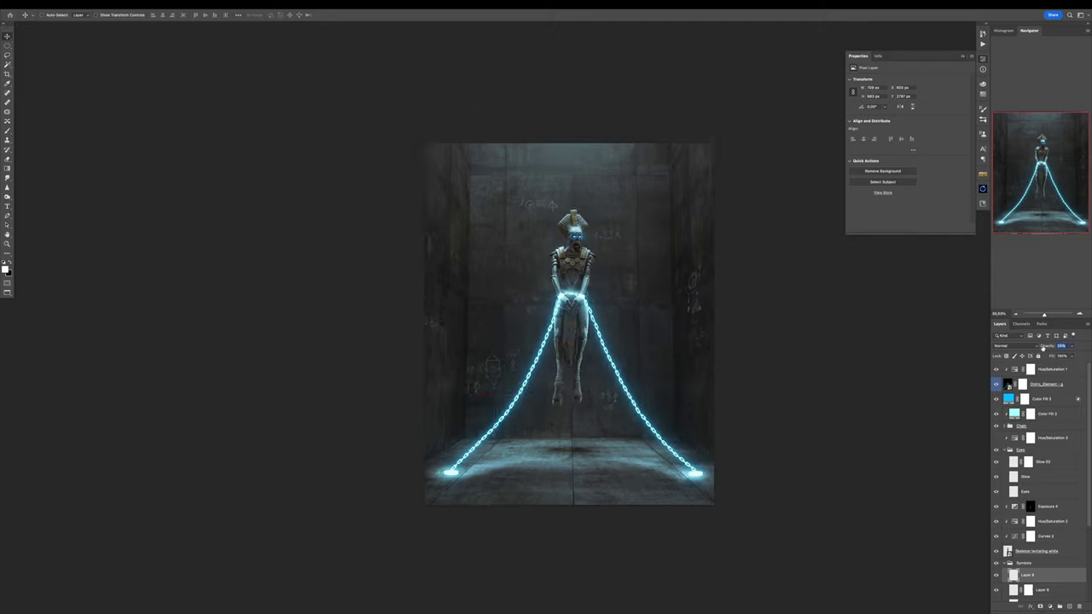
{"action": "key", "text": "ctrl+0"}
{"action": "key", "text": "alt+period"}
{"action": "key", "text": "ctrl+shift+alt+e"}
Step: Open the Camera Raw filter on the stamped layer with its Basic tone settings showing
{"action": "key", "text": "ctrl+shift+a"}
{"action": "key", "text": "ctrl+alt+1"}
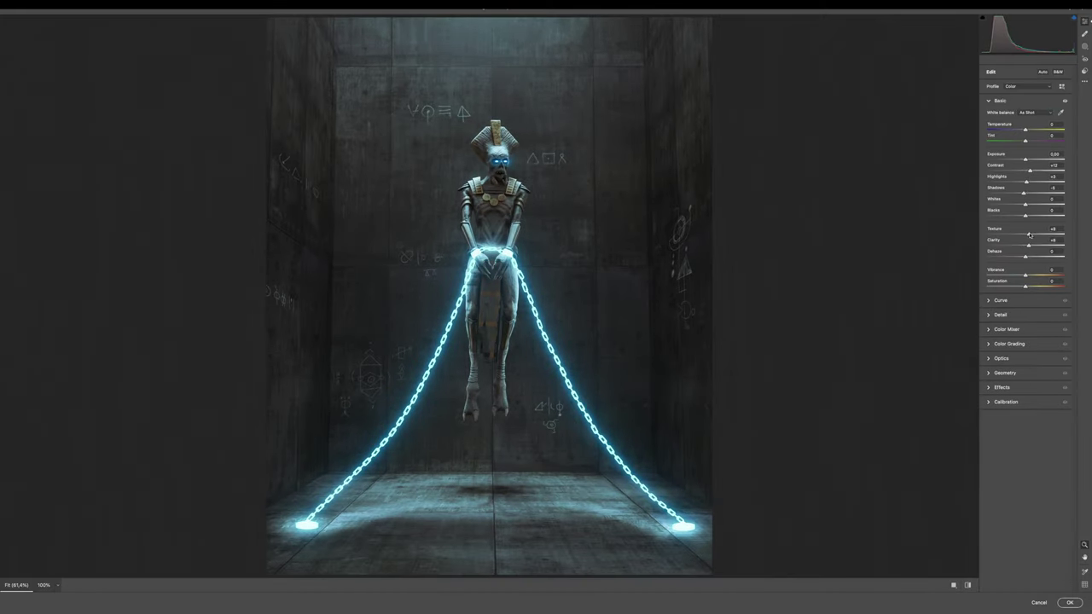